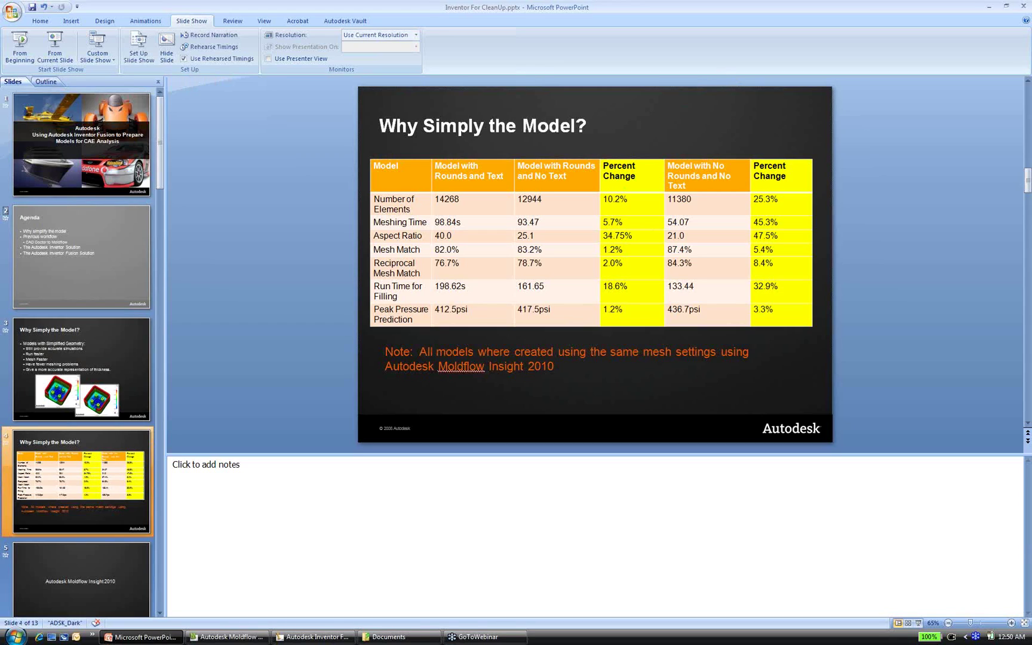
Step: In Moldflow Insight, rotate the three models to show their inner walls and display Bulk temperature
{"action": "left_click", "coordinate": [227, 637]}
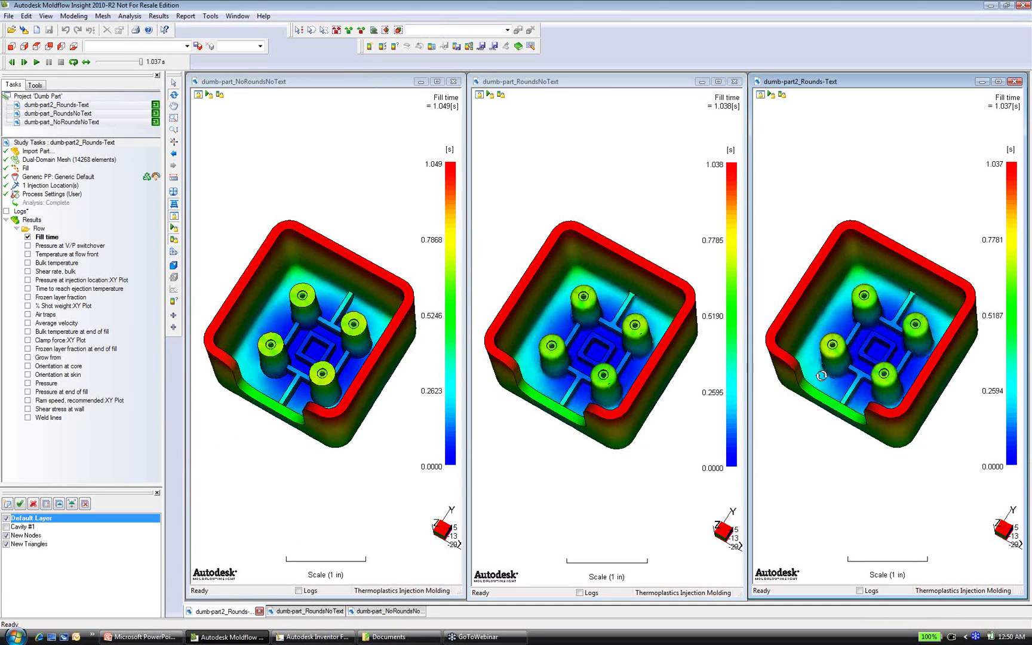
{"action": "left_click_drag", "start_coordinate": [821, 376], "coordinate": [771, 389]}
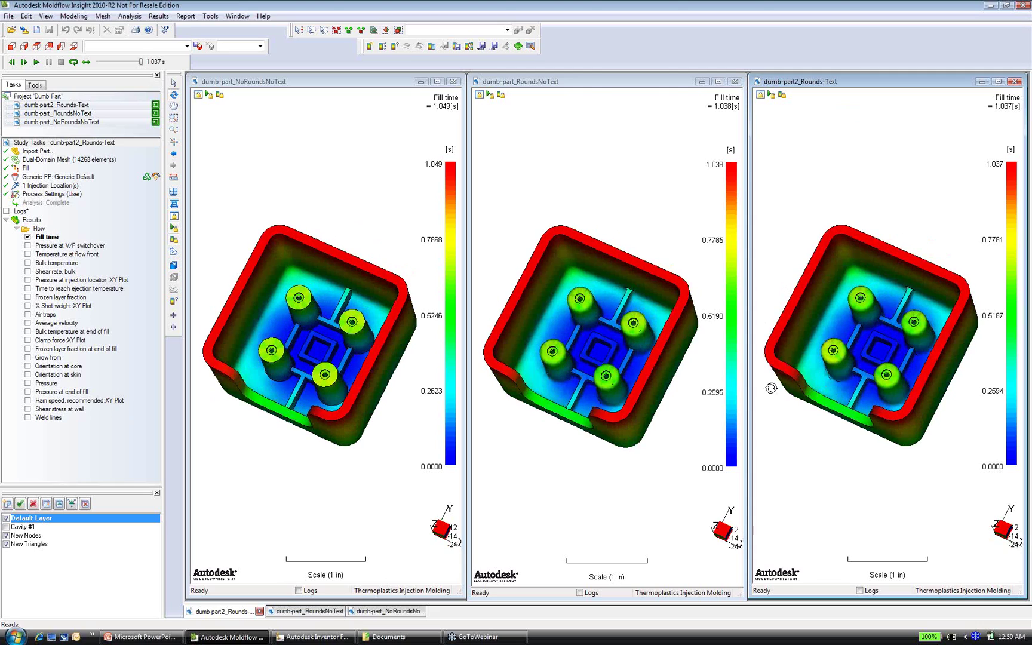
{"action": "left_click", "coordinate": [30, 264]}
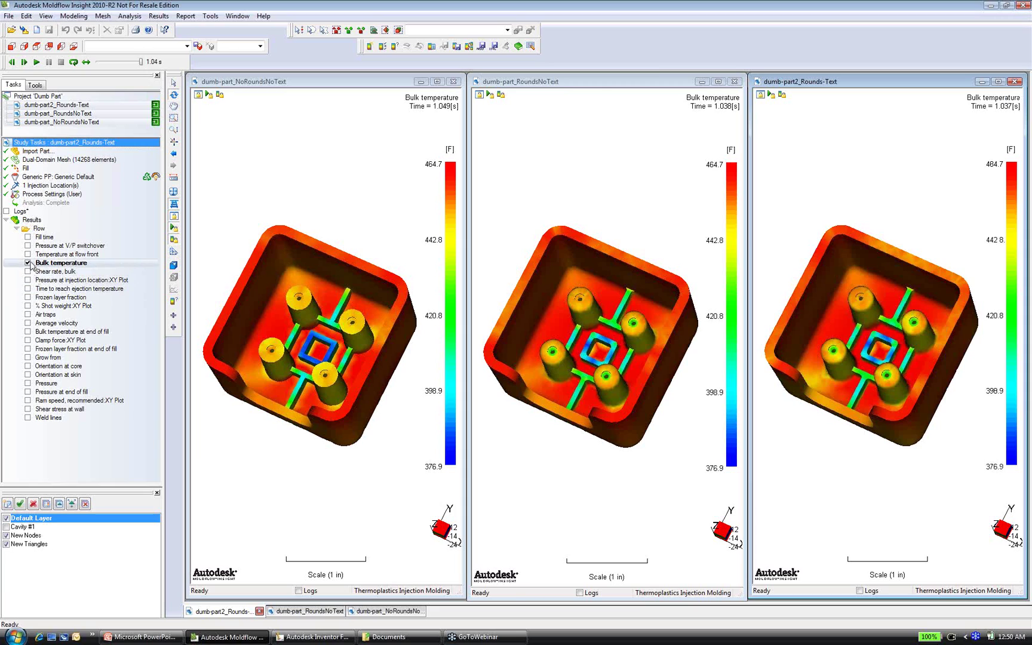
Step: Show Pressure at V/P switchover, then the Pressure at injection location XY plots
{"action": "left_click", "coordinate": [30, 246]}
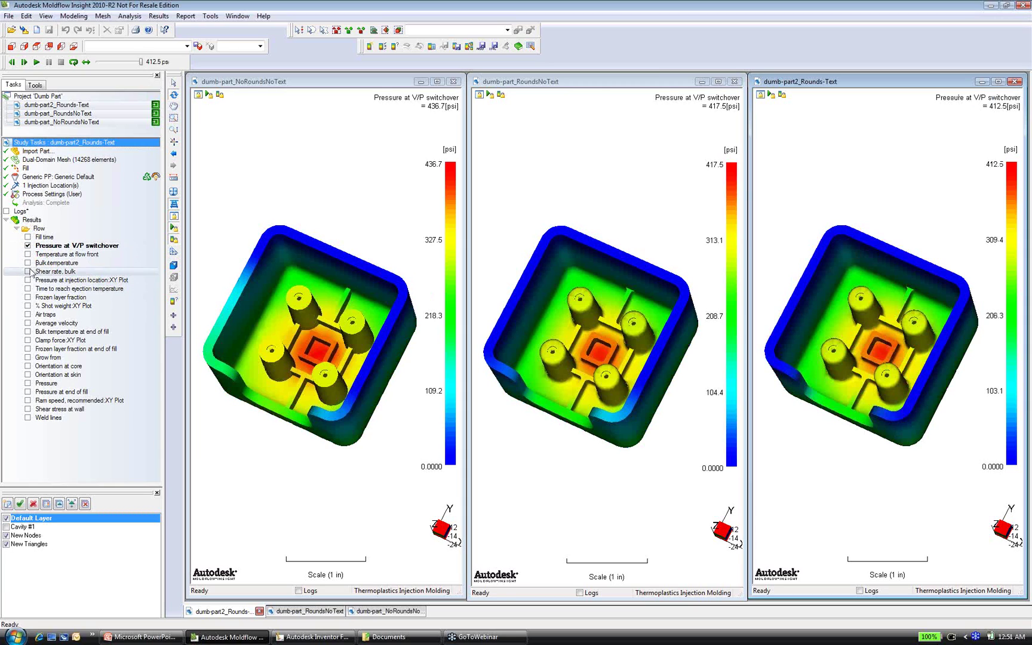
{"action": "left_click", "coordinate": [28, 280]}
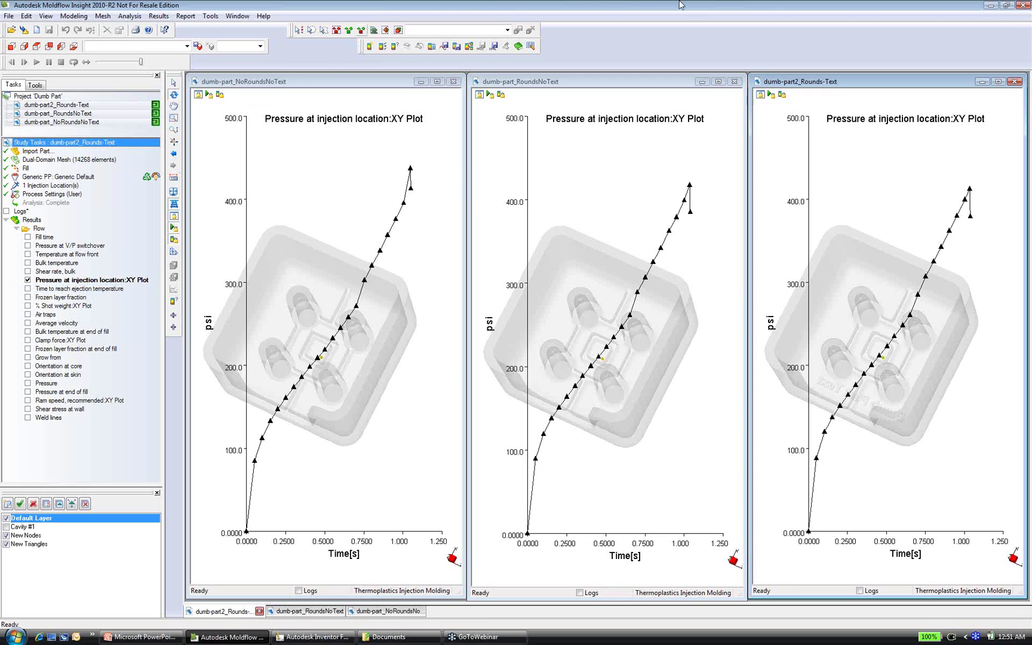
{"action": "left_click", "coordinate": [1021, 18]}
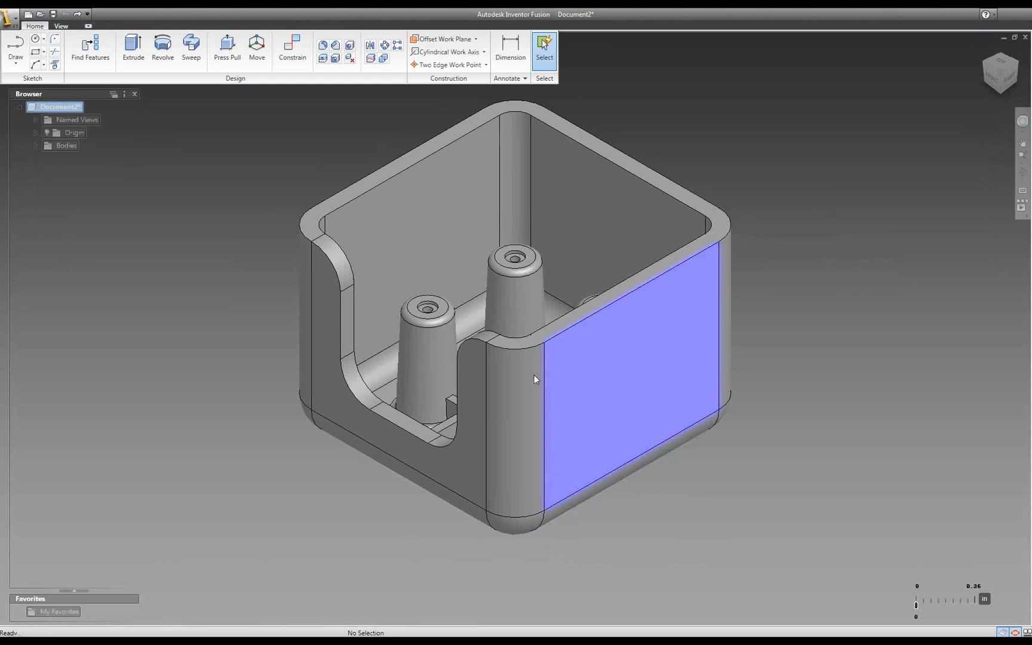
{"action": "middle_click_drag", "start_coordinate": [467, 338], "coordinate": [486, 387], "text": "shift"}
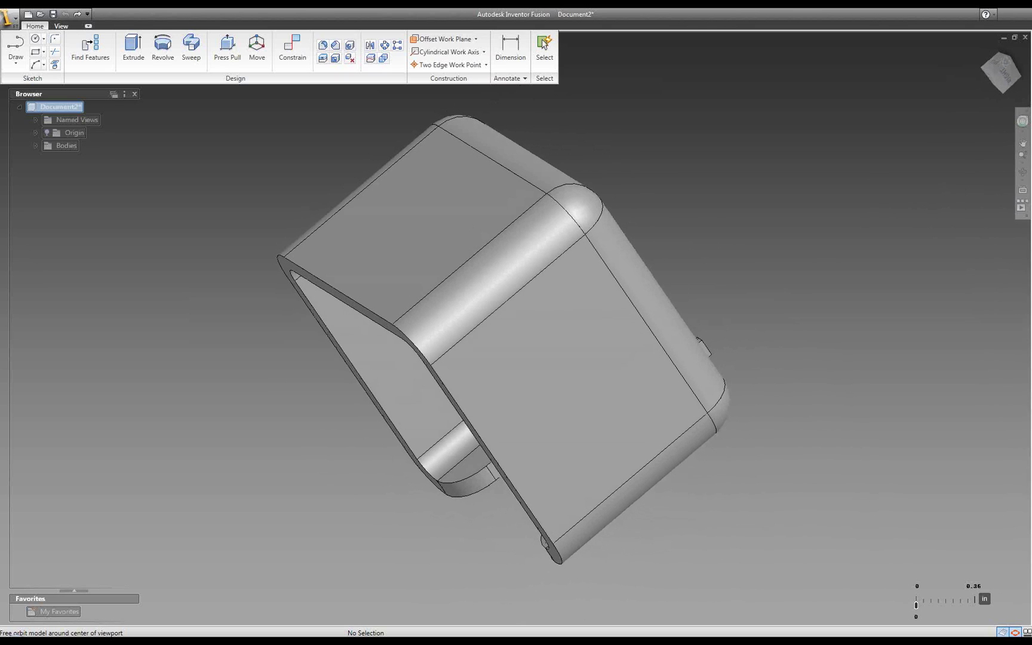
{"action": "left_click", "coordinate": [1005, 63]}
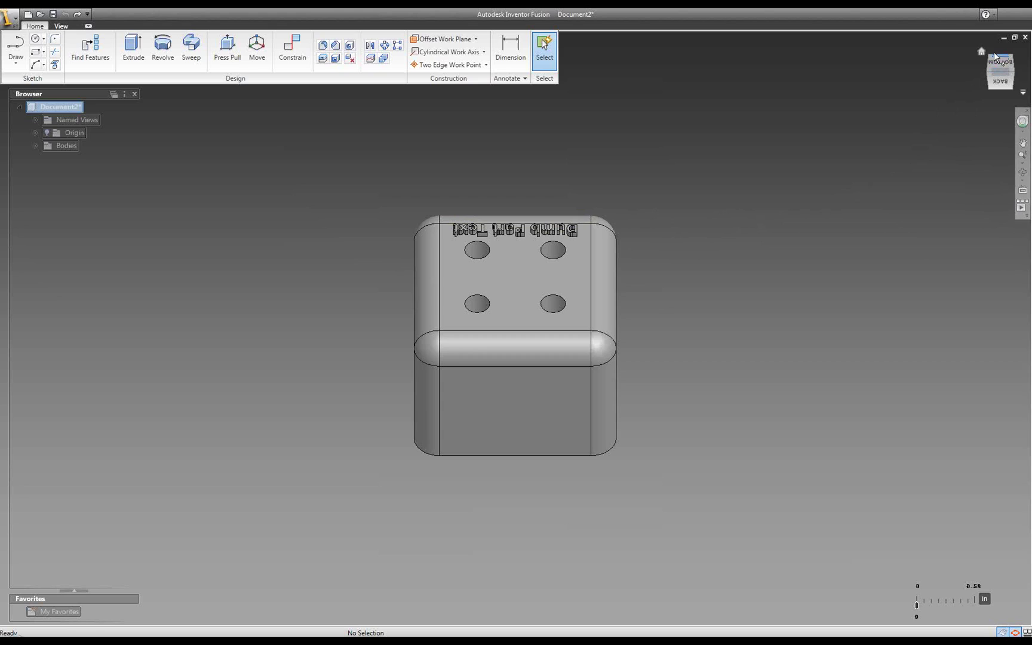
{"action": "left_click", "coordinate": [982, 52]}
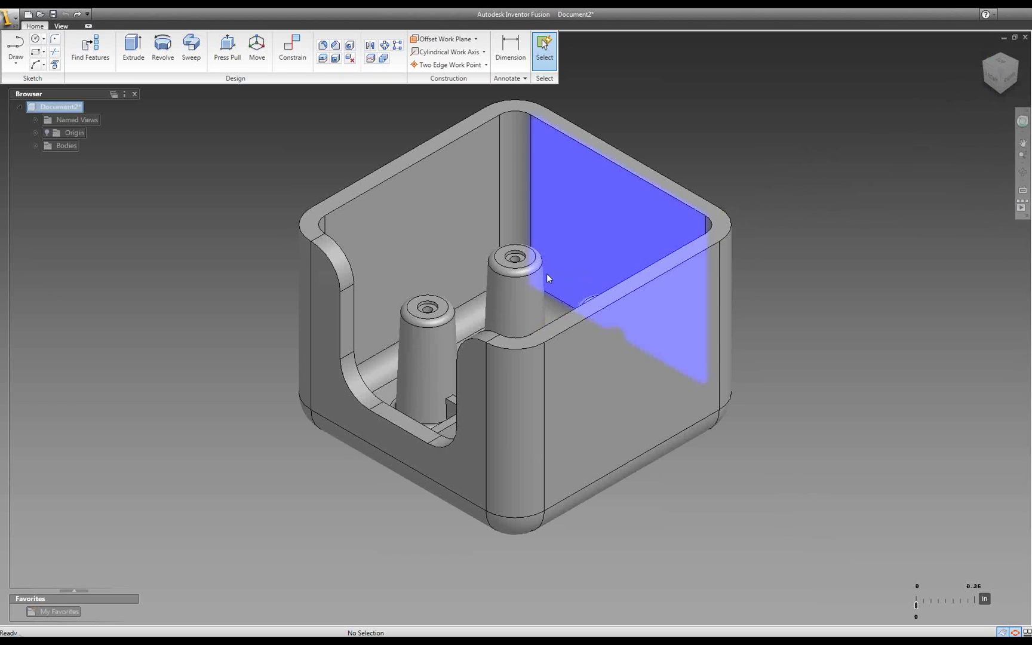
{"action": "left_click", "coordinate": [445, 323]}
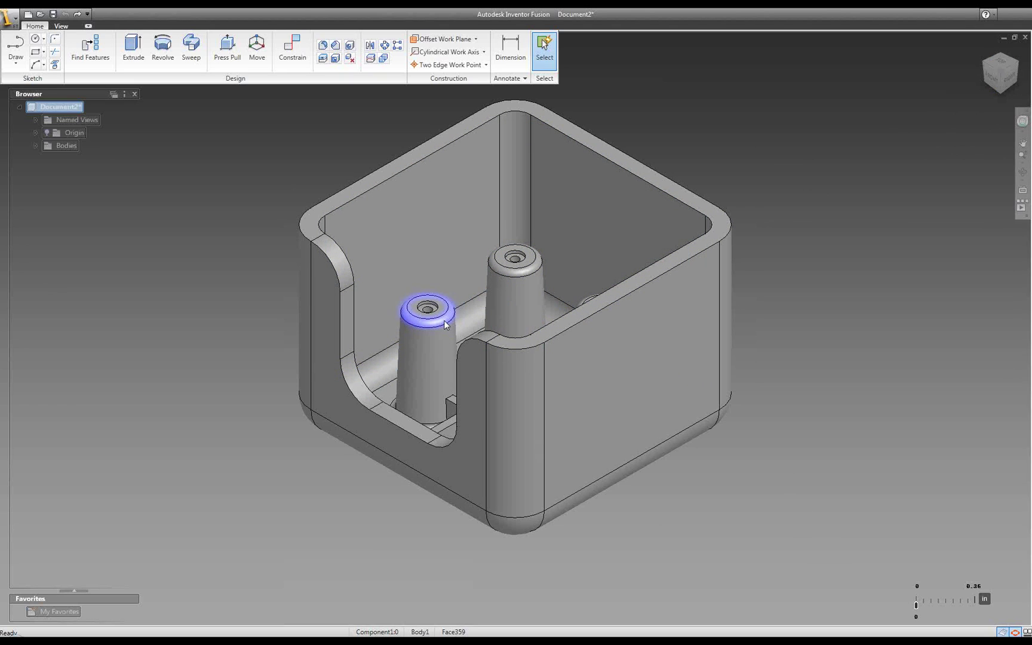
{"action": "key", "text": "Escape"}
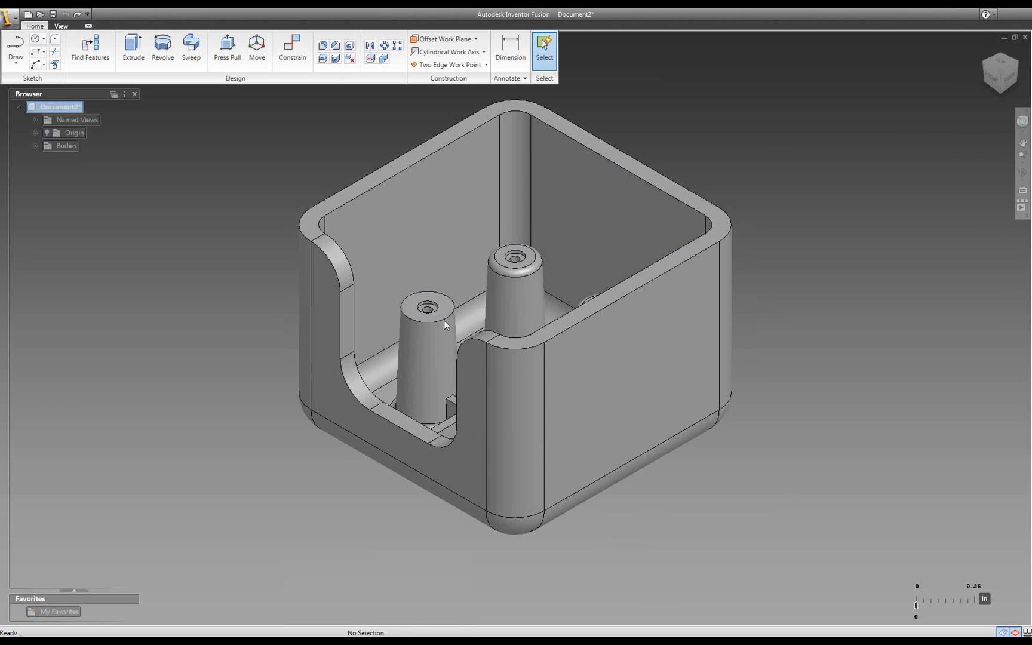
{"action": "left_click", "coordinate": [527, 273]}
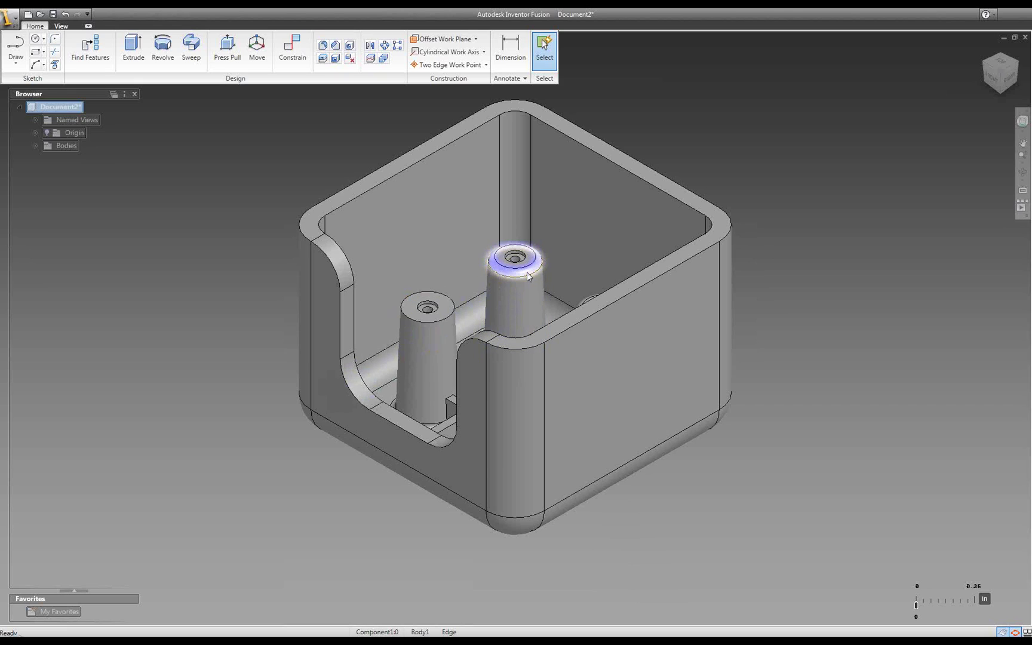
{"action": "left_click", "coordinate": [580, 301]}
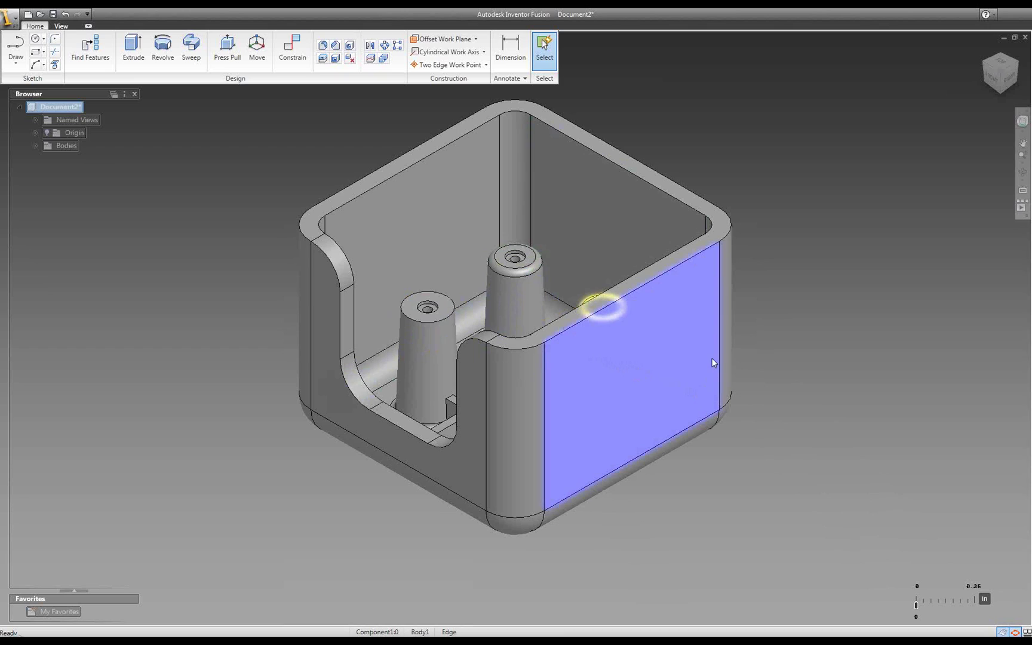
{"action": "key", "text": "Escape"}
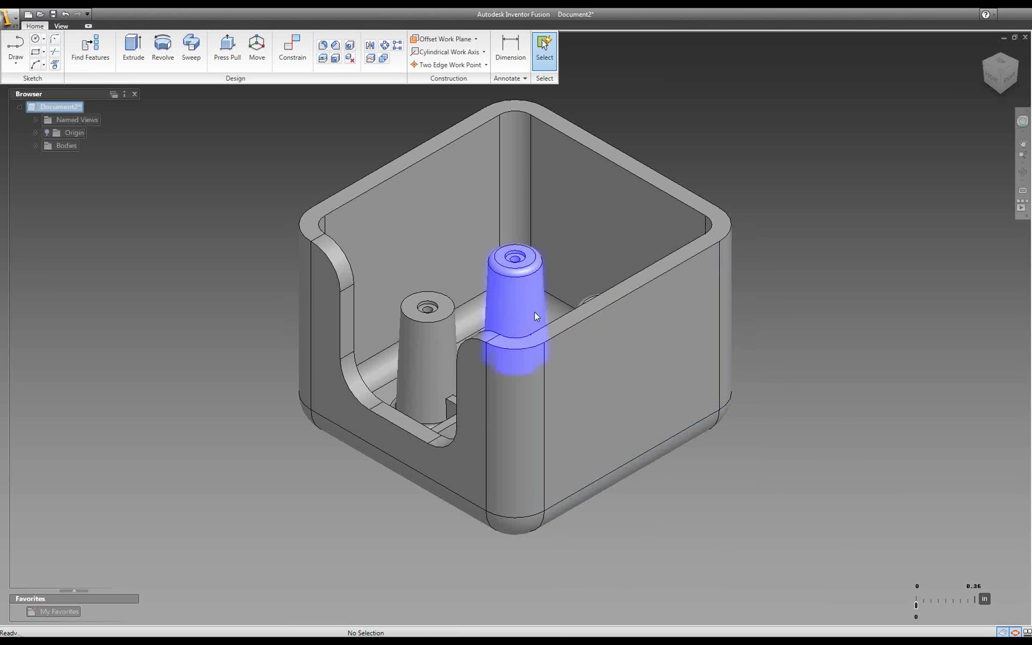
{"action": "mouse_move", "coordinate": [535, 311]}
{"action": "middle_mouse_down", "text": "shift"}
{"action": "mouse_move", "coordinate": [531, 336]}
{"action": "mouse_move", "coordinate": [542, 331]}
{"action": "middle_mouse_up", "text": "shift"}
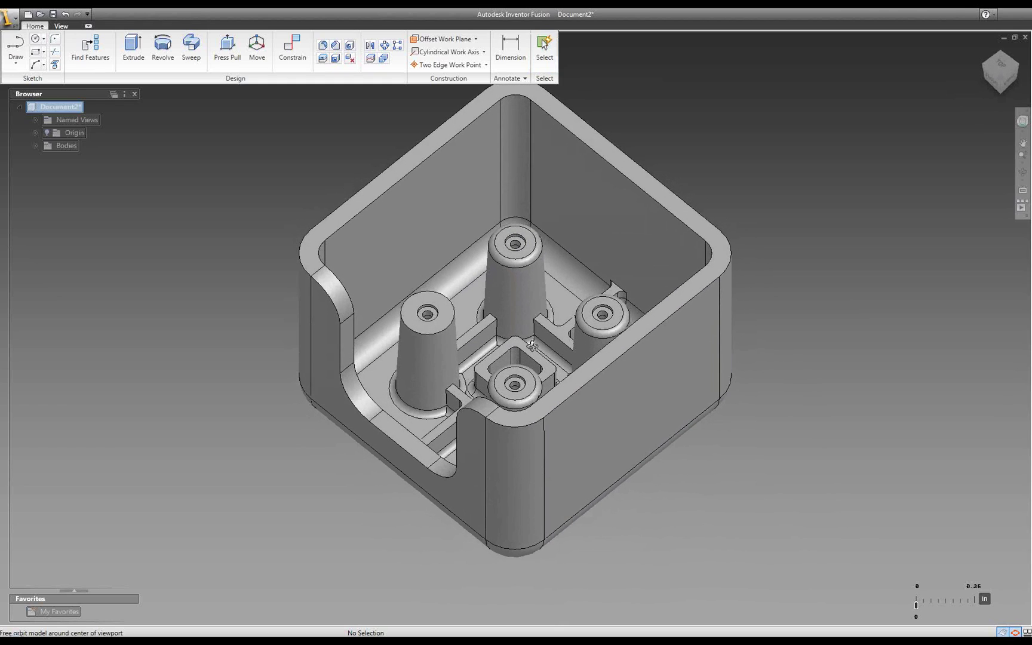
{"action": "left_click", "coordinate": [585, 330]}
{"action": "left_click", "coordinate": [544, 312]}
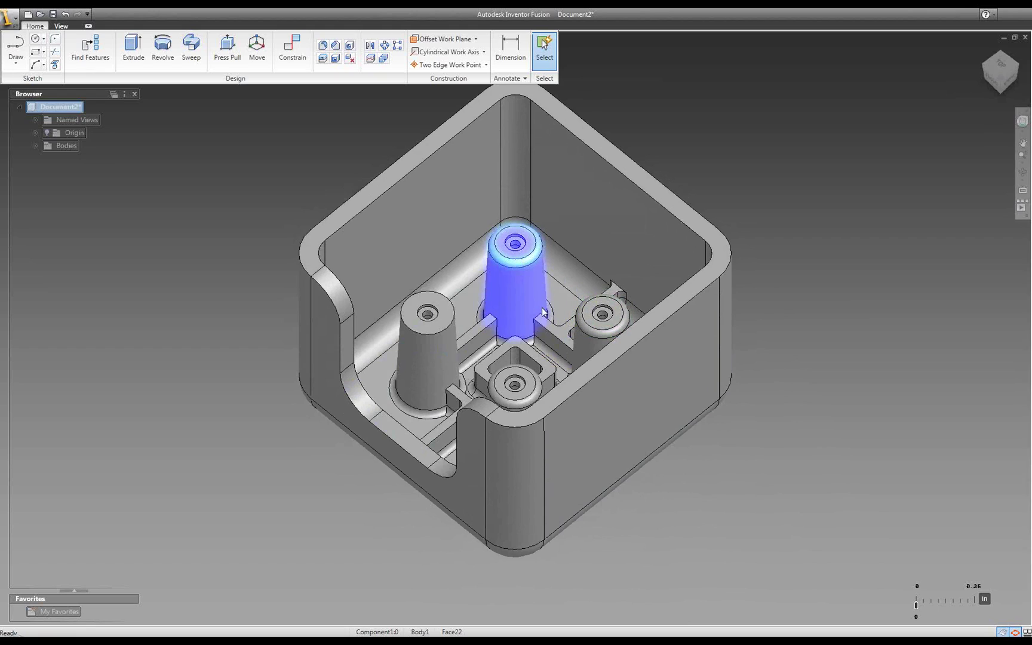
{"action": "left_click", "coordinate": [589, 334], "text": "ctrl"}
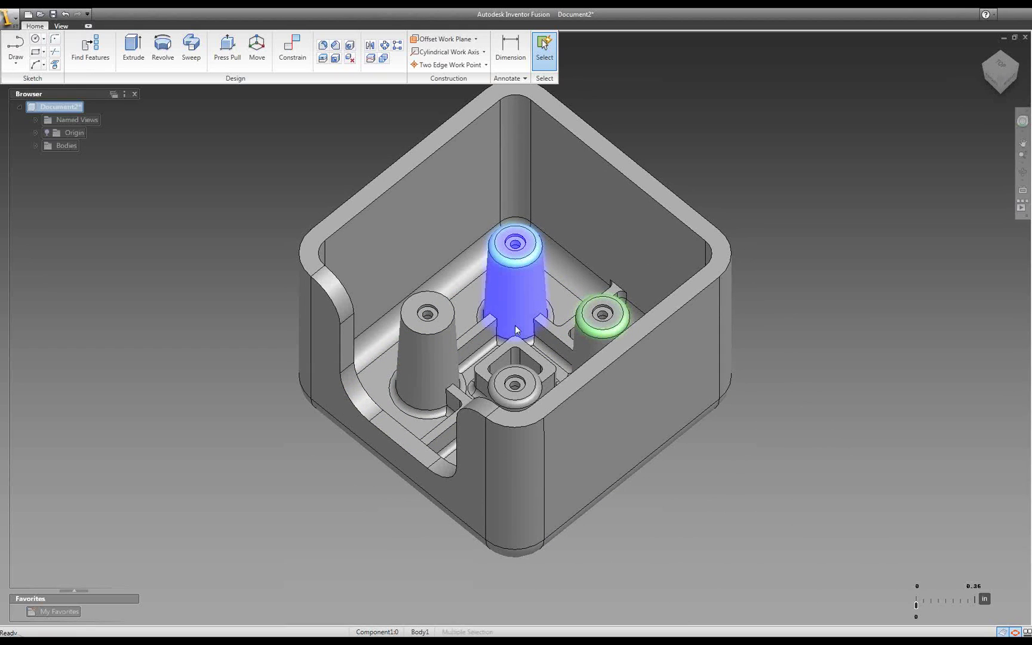
{"action": "left_click", "coordinate": [796, 201]}
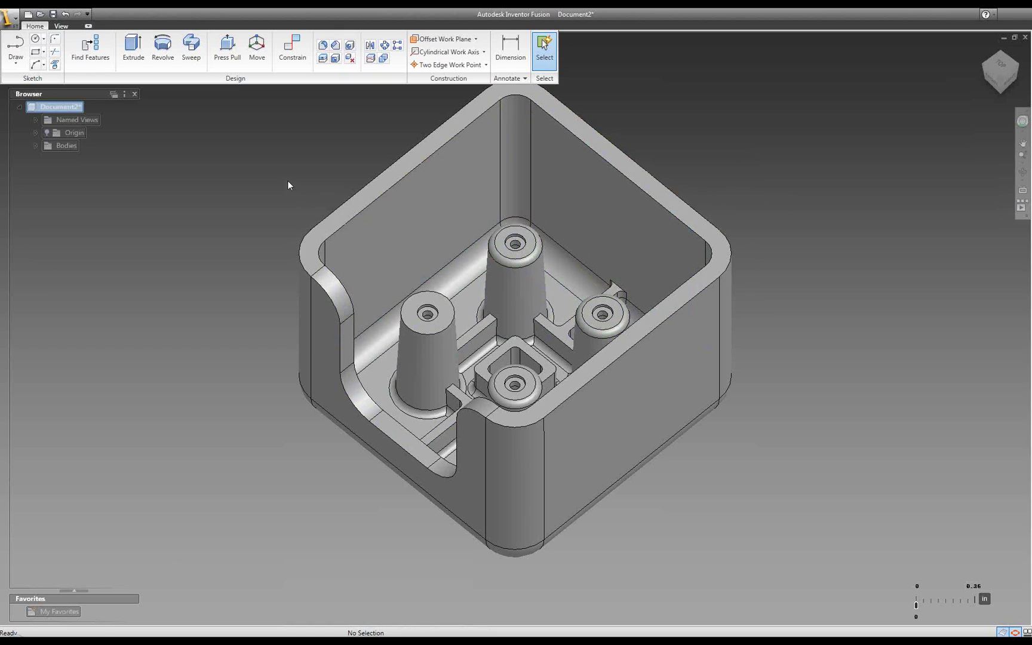
Step: Try Press Pull on the corner fillet radius (about 0.42–0.53 in), then cancel it and finish Press Pull
{"action": "left_click", "coordinate": [227, 48]}
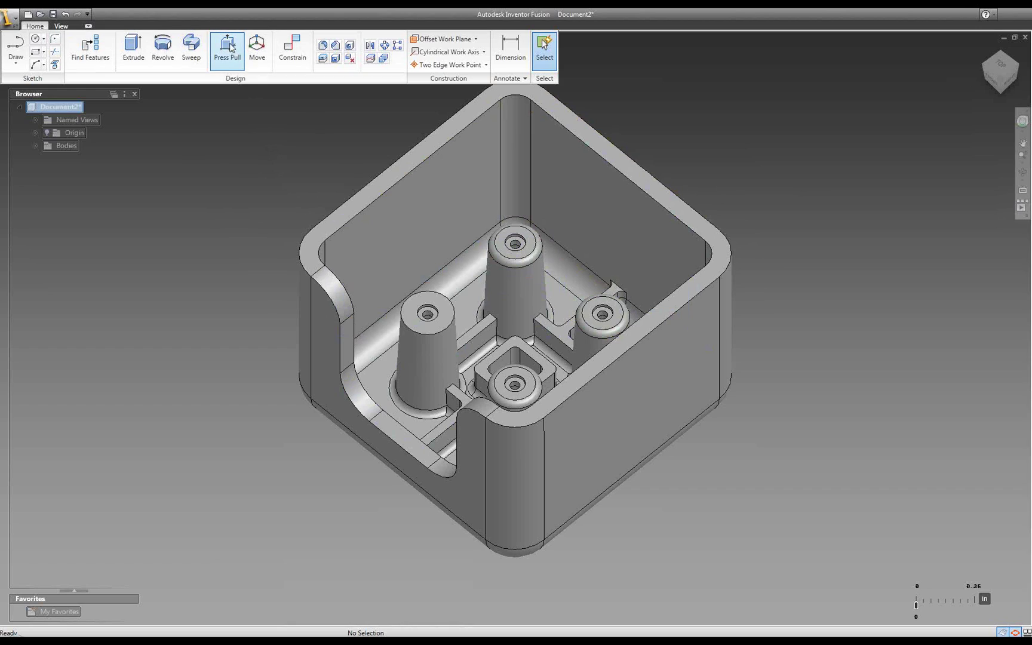
{"action": "left_click", "coordinate": [340, 301]}
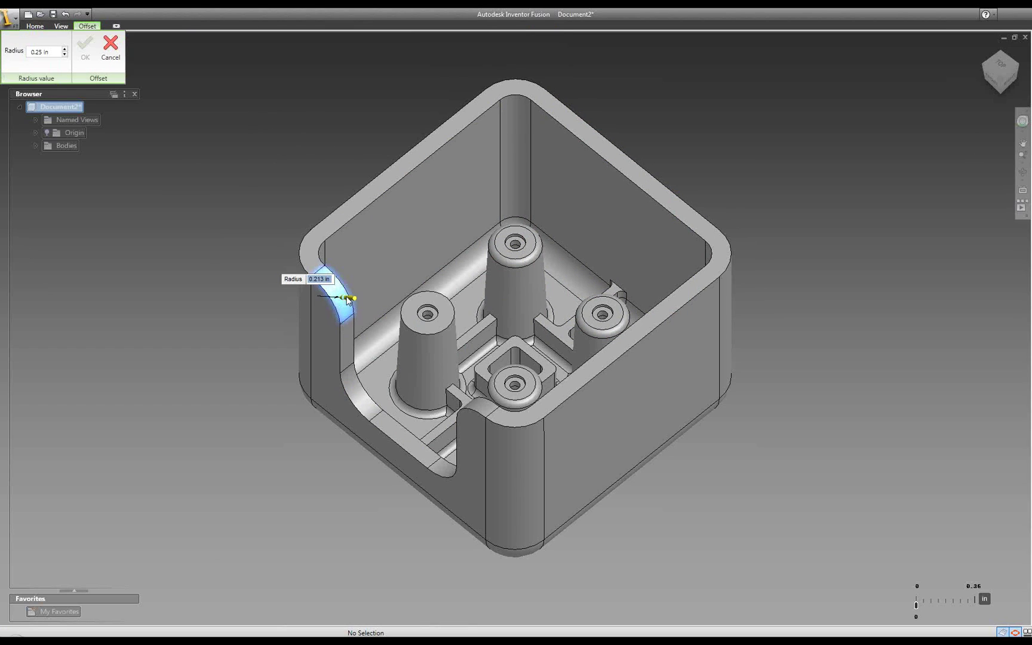
{"action": "left_click_drag", "start_coordinate": [347, 297], "coordinate": [323, 304]}
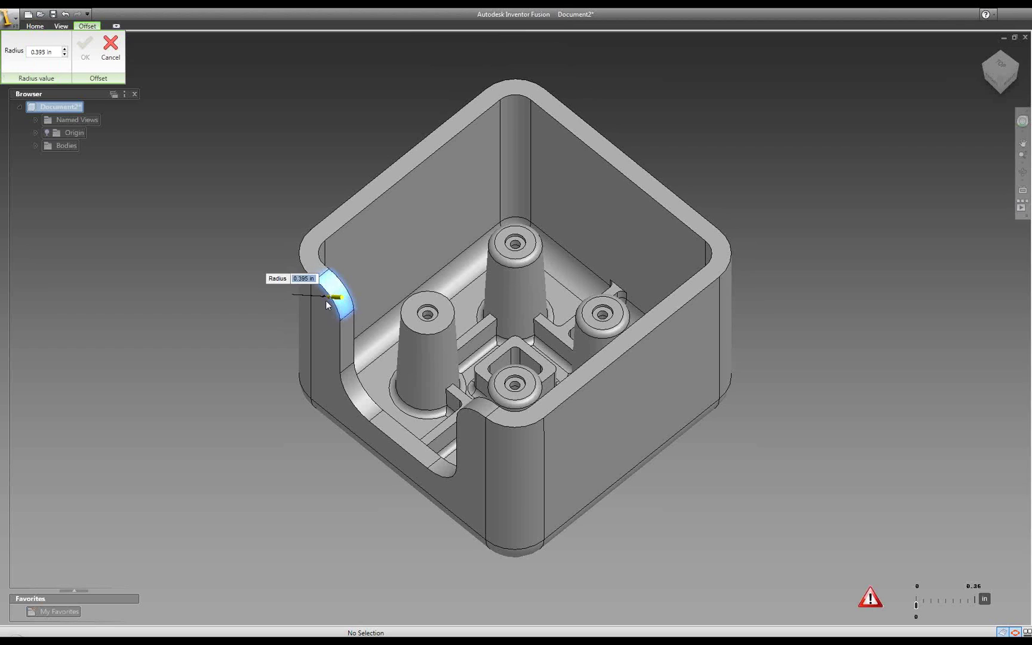
{"action": "left_click_drag", "start_coordinate": [326, 302], "coordinate": [314, 302]}
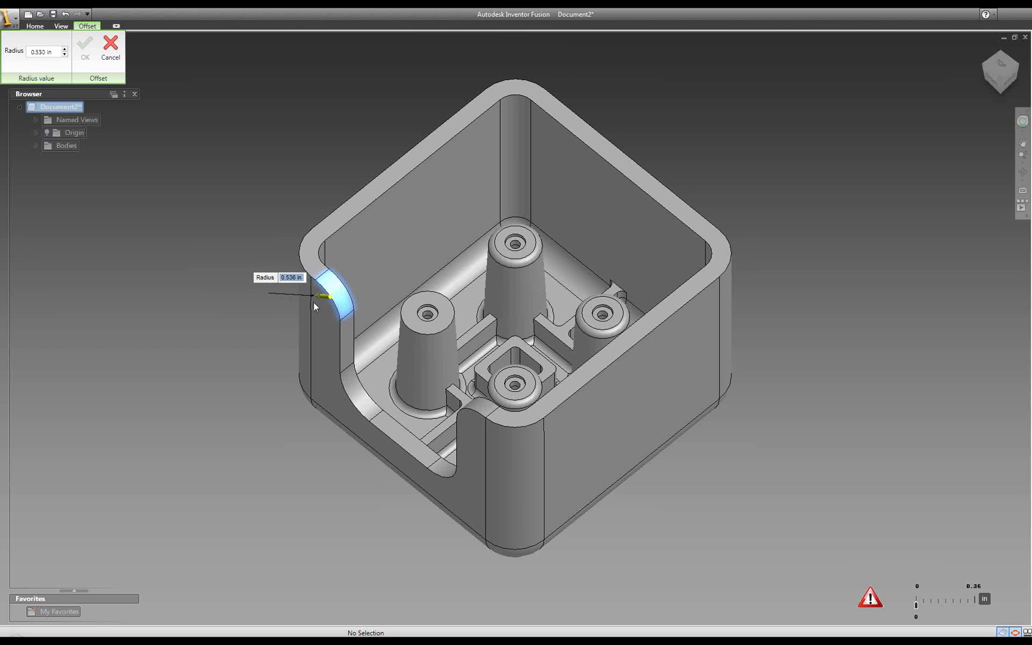
{"action": "mouse_move", "coordinate": [313, 303]}
{"action": "left_mouse_down"}
{"action": "mouse_move", "coordinate": [371, 283]}
{"action": "mouse_move", "coordinate": [323, 304]}
{"action": "mouse_move", "coordinate": [321, 290]}
{"action": "left_mouse_up"}
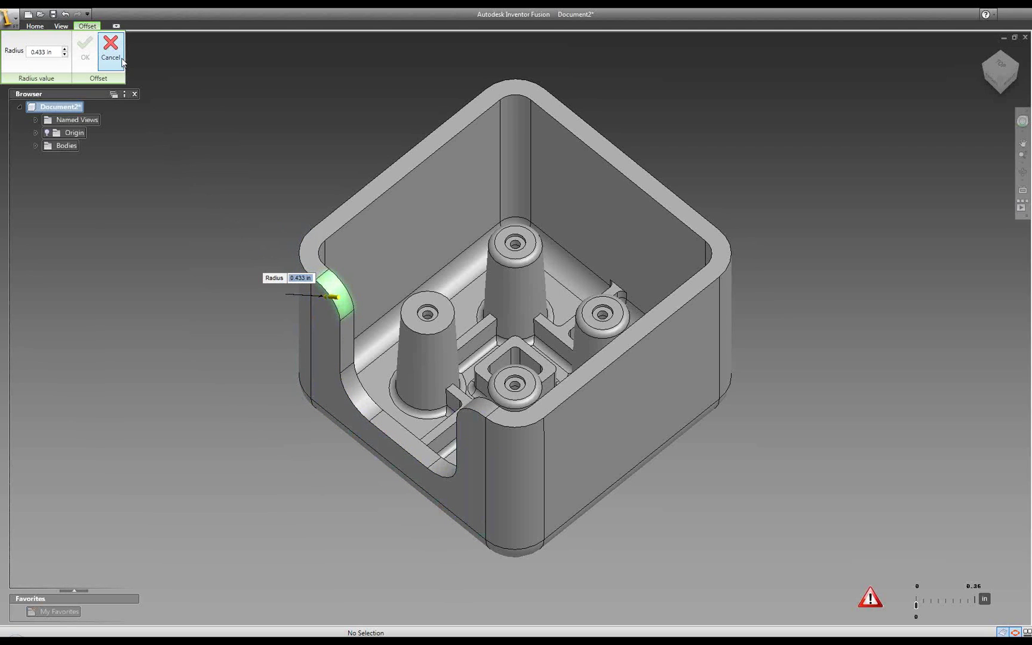
{"action": "key", "text": "Return"}
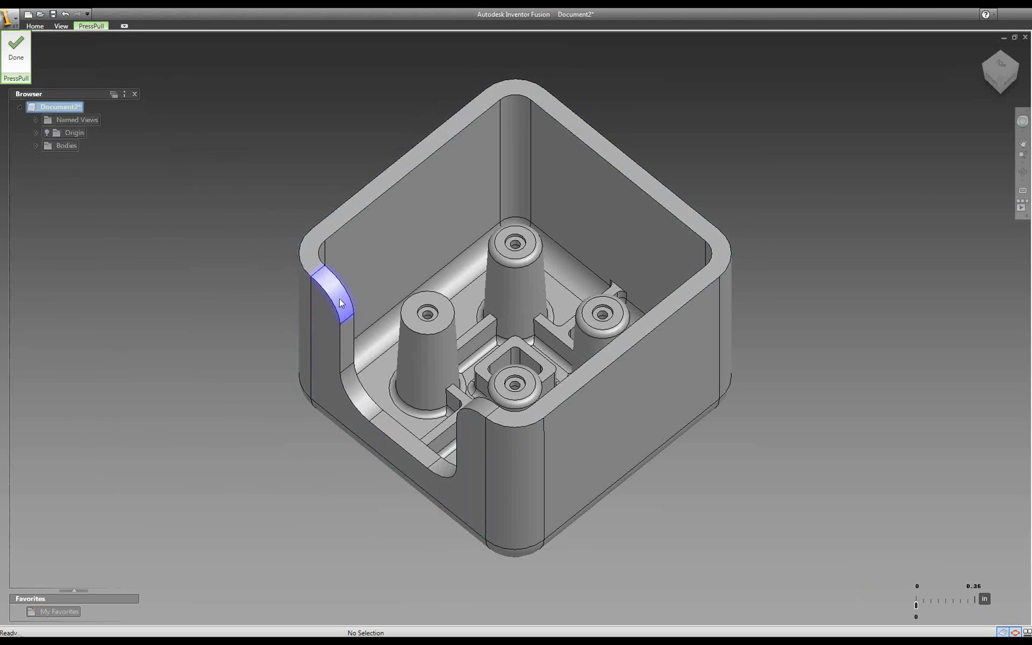
{"action": "left_click", "coordinate": [17, 54]}
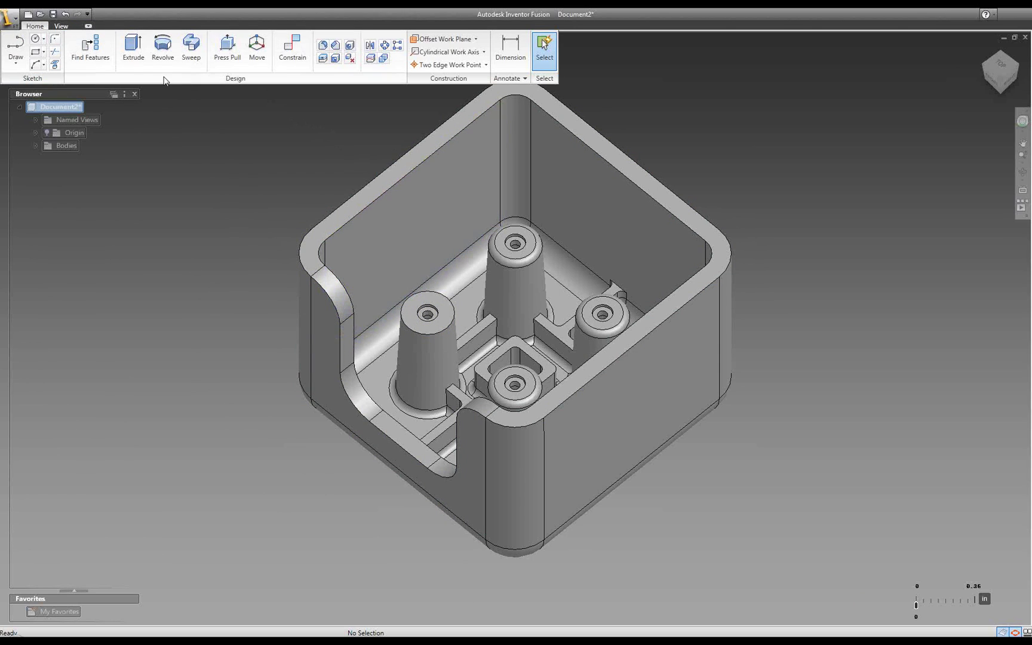
{"action": "left_click", "coordinate": [228, 49]}
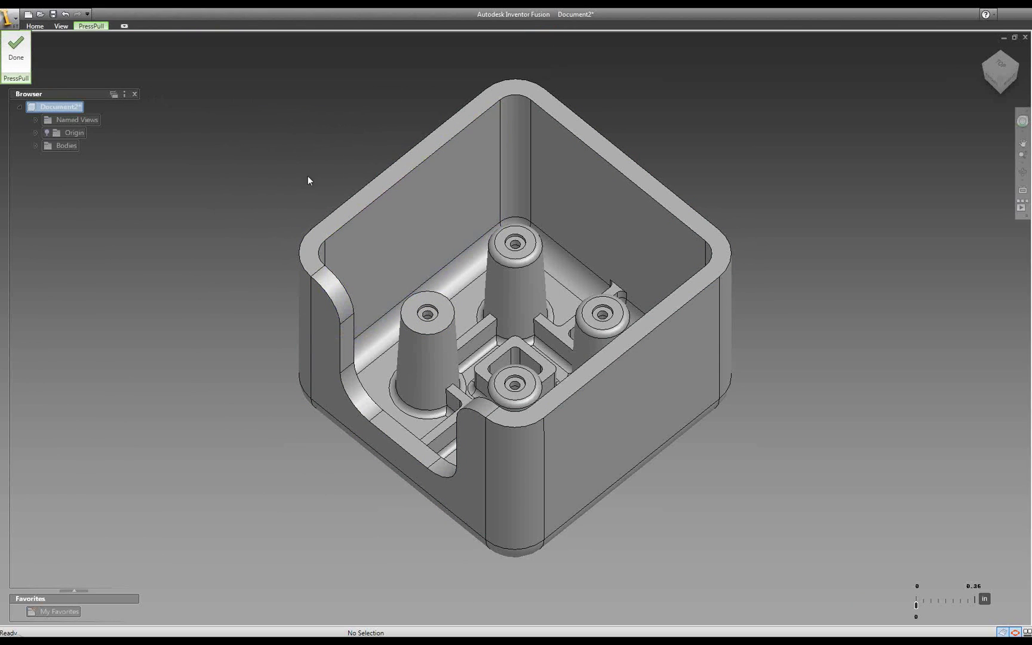
{"action": "left_click", "coordinate": [342, 213]}
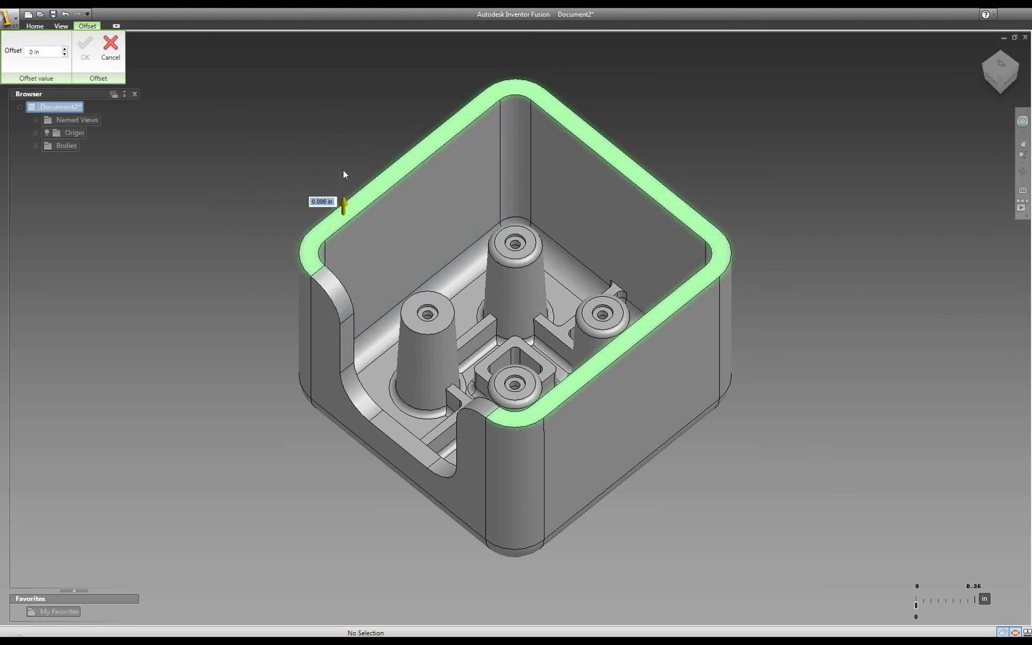
{"action": "left_click_drag", "start_coordinate": [344, 206], "coordinate": [343, 142]}
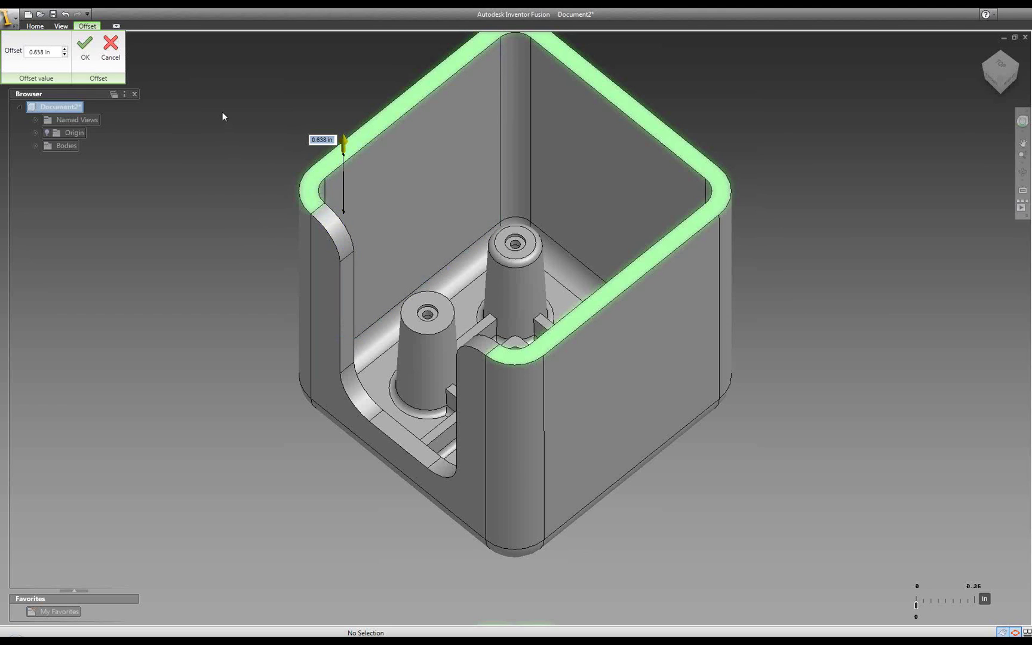
{"action": "left_click", "coordinate": [111, 49]}
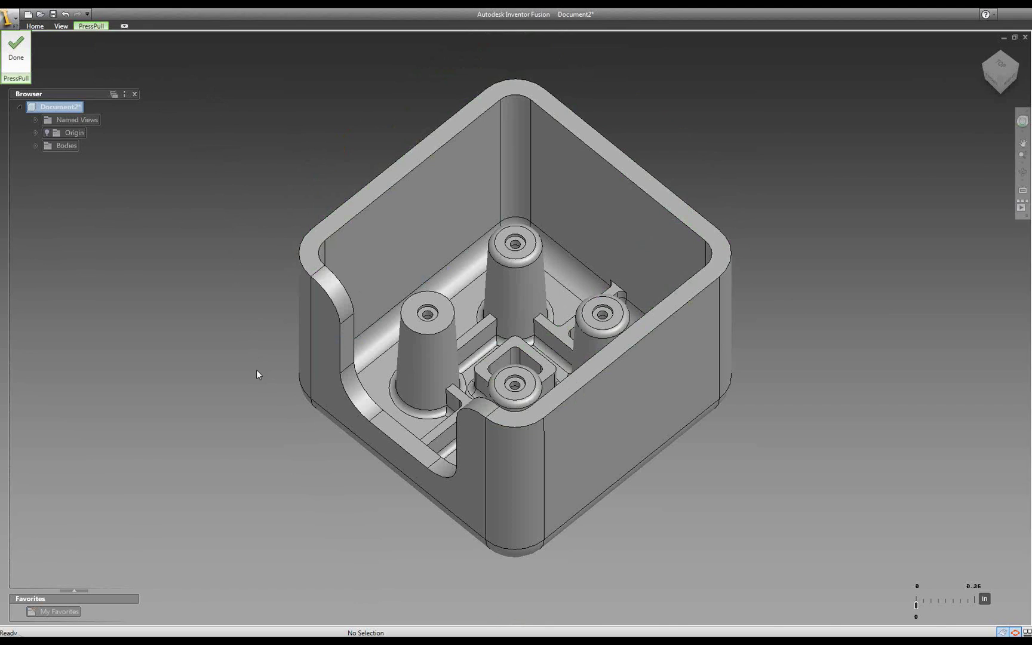
{"action": "left_click", "coordinate": [16, 48]}
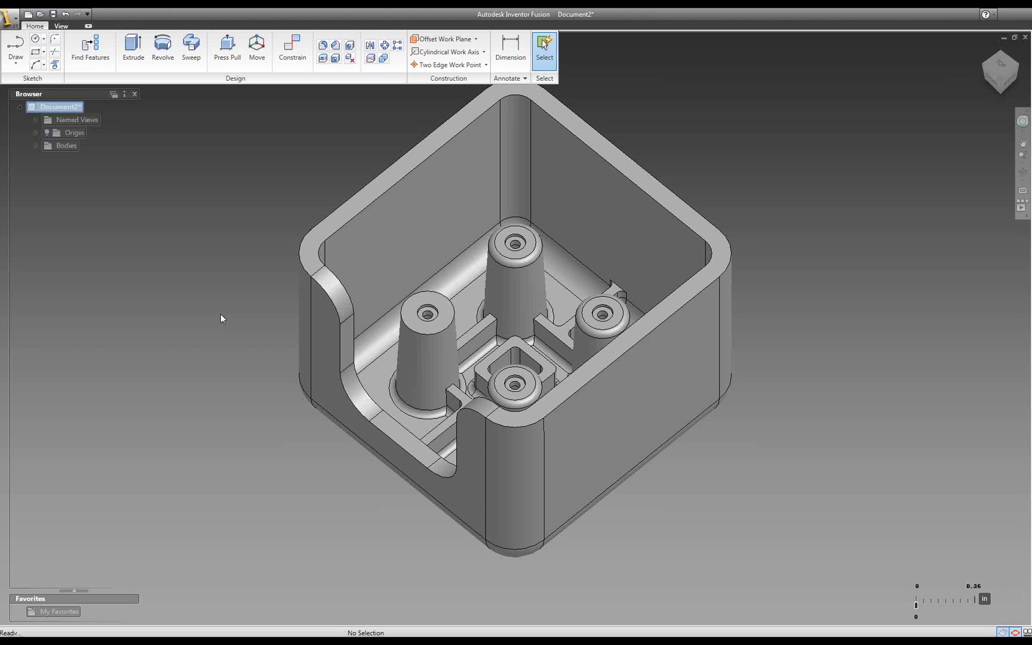
Step: Undo the last boss edit, then run Find Features on the body
{"action": "left_click", "coordinate": [65, 14]}
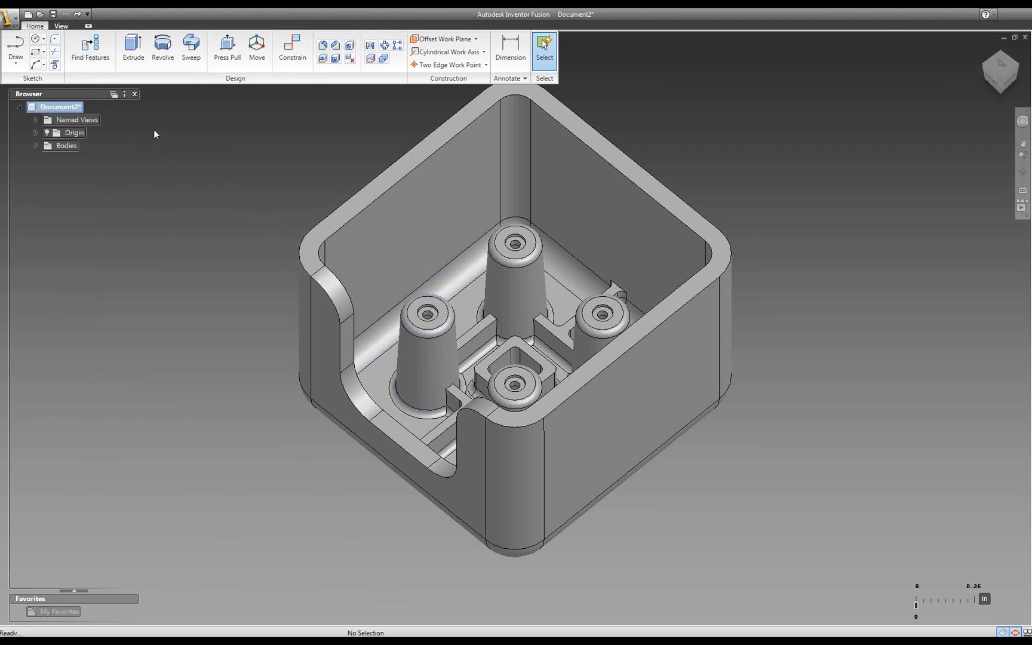
{"action": "left_click", "coordinate": [91, 51]}
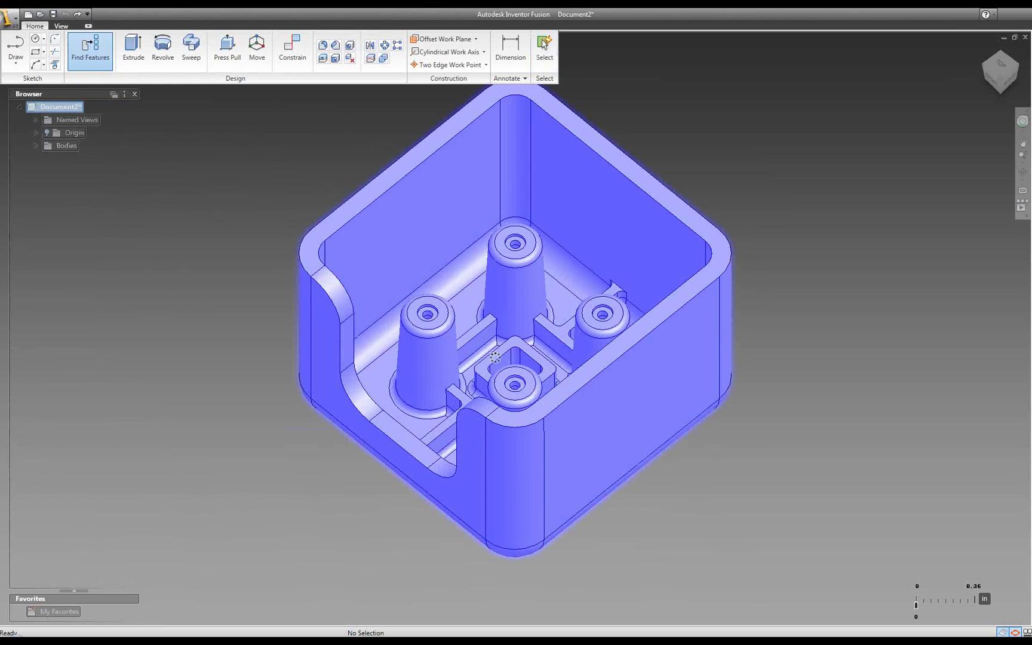
{"action": "left_click", "coordinate": [405, 280]}
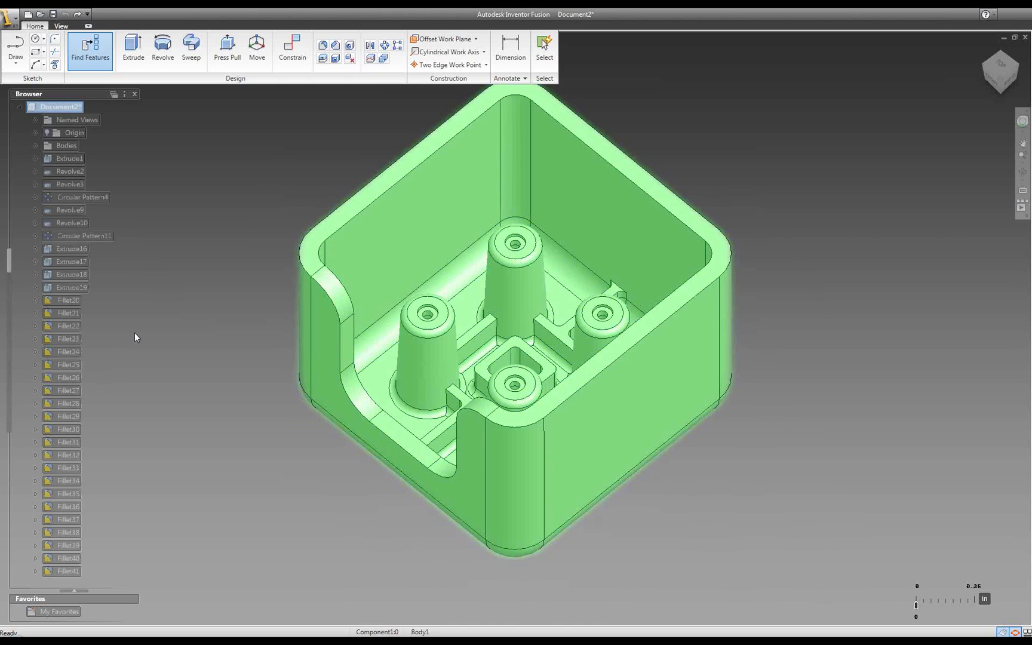
Step: End feature recognition and orient the view so the 'Dumb Part' text reads horizontally
{"action": "left_click", "coordinate": [190, 319]}
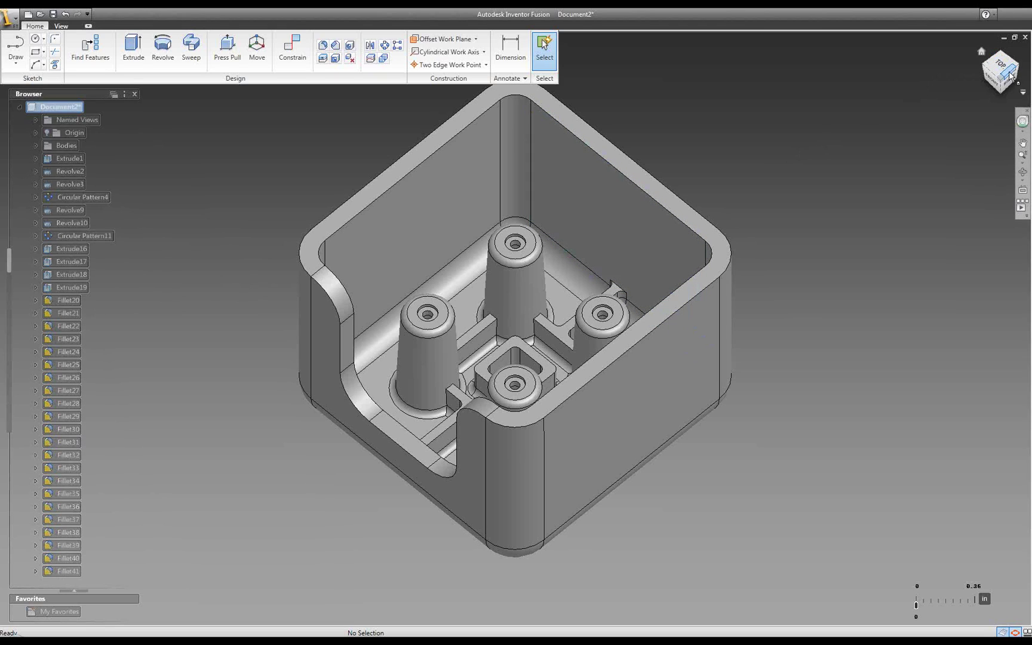
{"action": "left_click", "coordinate": [1007, 73]}
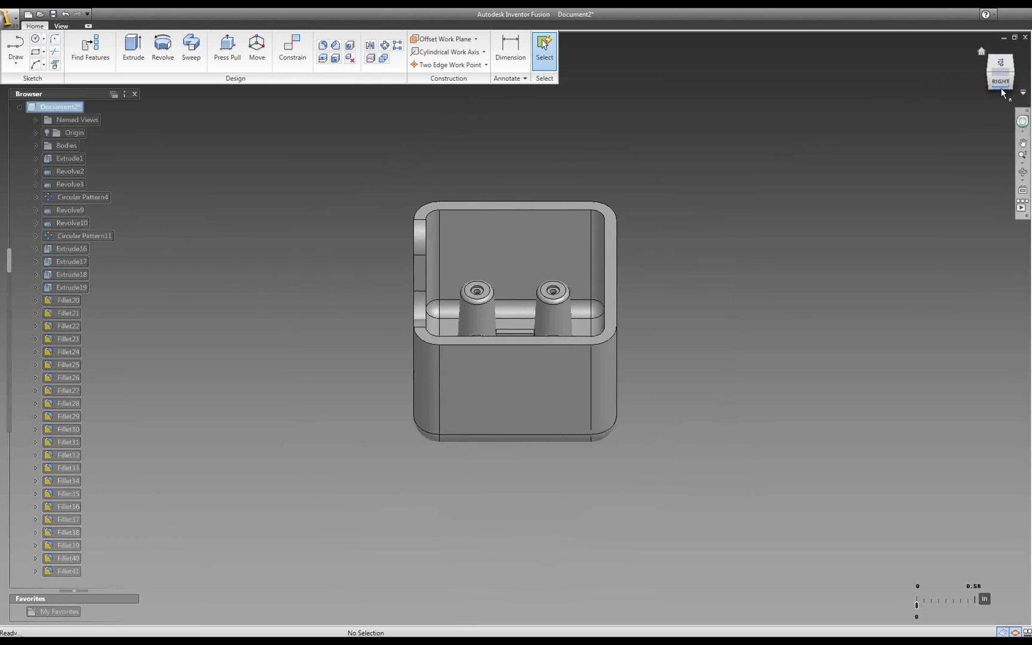
{"action": "left_click", "coordinate": [1003, 89]}
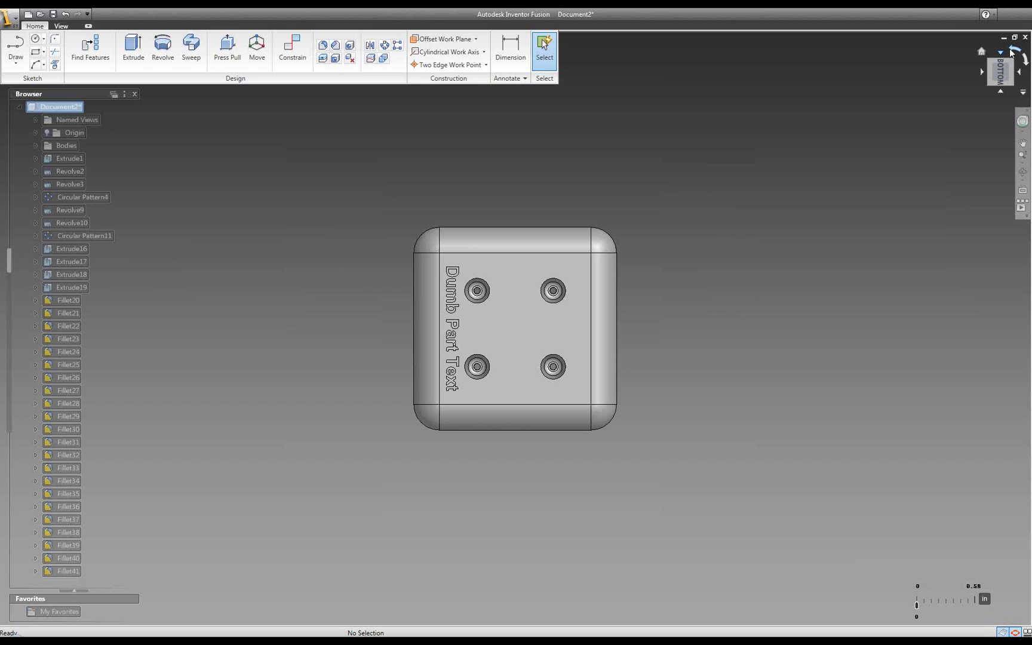
{"action": "left_click", "coordinate": [1012, 52]}
{"action": "left_click", "coordinate": [1002, 85]}
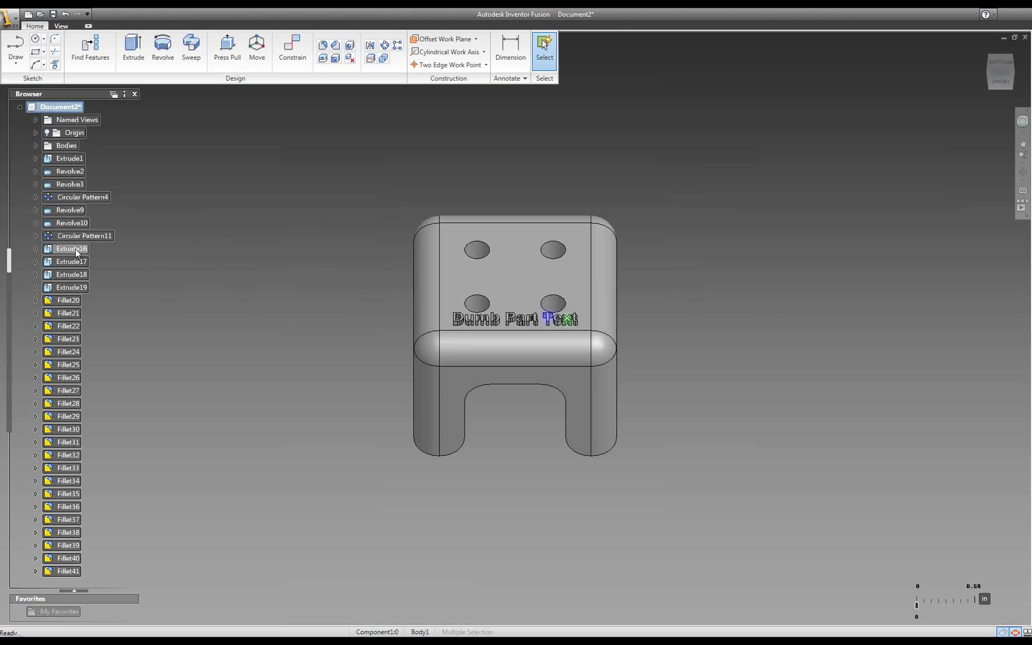
{"action": "scroll", "coordinate": [557, 326], "scroll_direction": "up", "scroll_amount": 3}
{"action": "left_click", "coordinate": [556, 326]}
{"action": "scroll", "coordinate": [548, 328], "scroll_direction": "up", "scroll_amount": 2}
{"action": "key", "text": "Escape"}
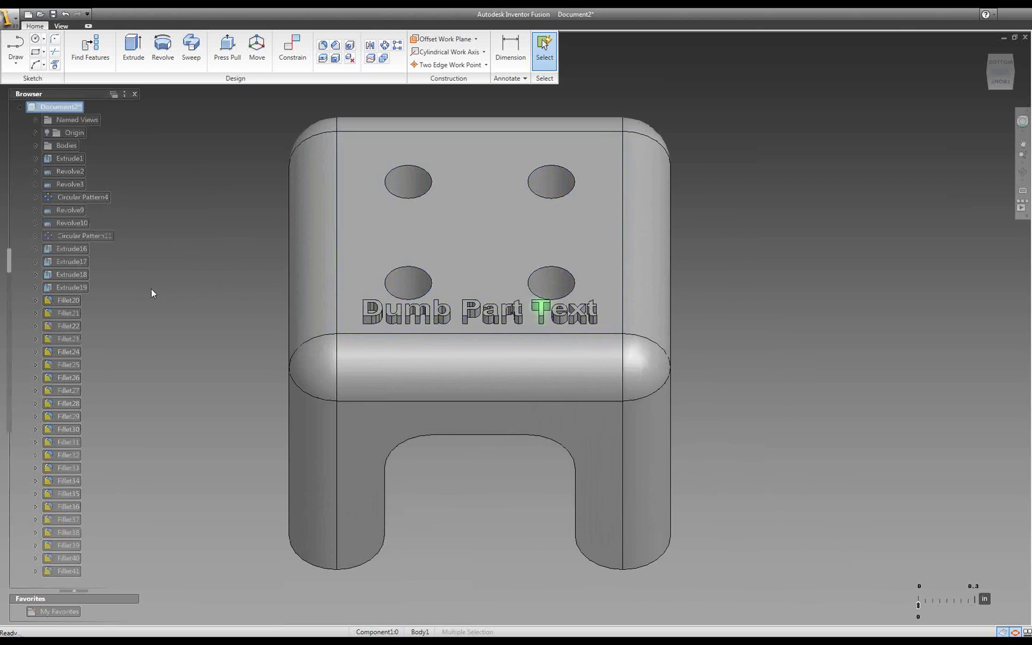
Step: Delete the T (Extrude16) and x (Extrude17) letter features, then switch to Document3
{"action": "left_click", "coordinate": [67, 249]}
{"action": "right_click", "coordinate": [68, 251]}
{"action": "key", "text": "Escape"}
{"action": "right_click", "coordinate": [68, 250]}
{"action": "left_click", "coordinate": [104, 253]}
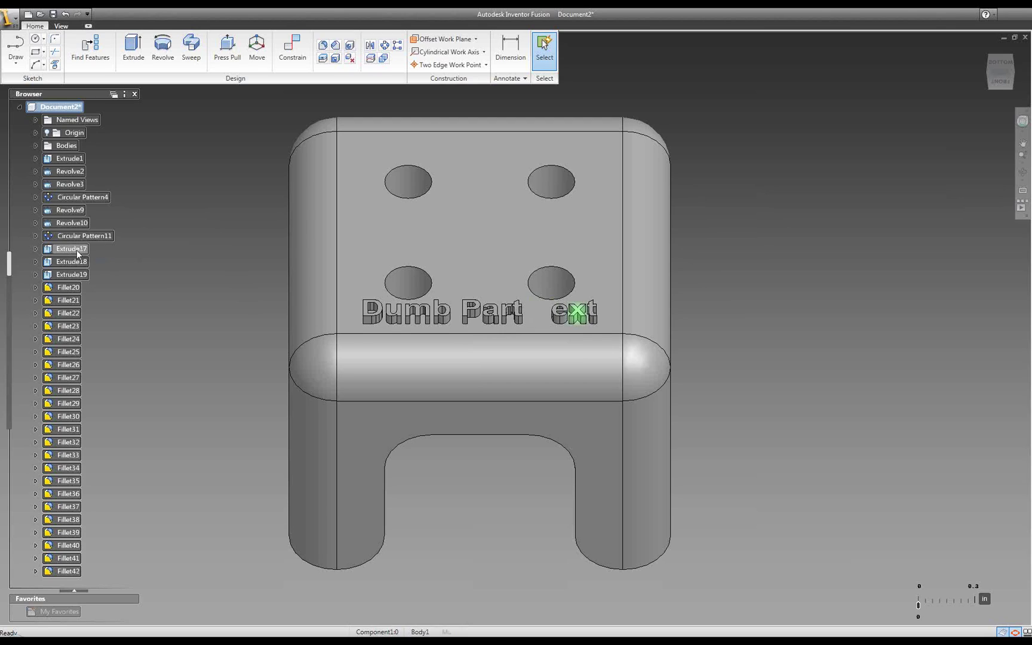
{"action": "right_click", "coordinate": [77, 252]}
{"action": "right_click", "coordinate": [86, 254]}
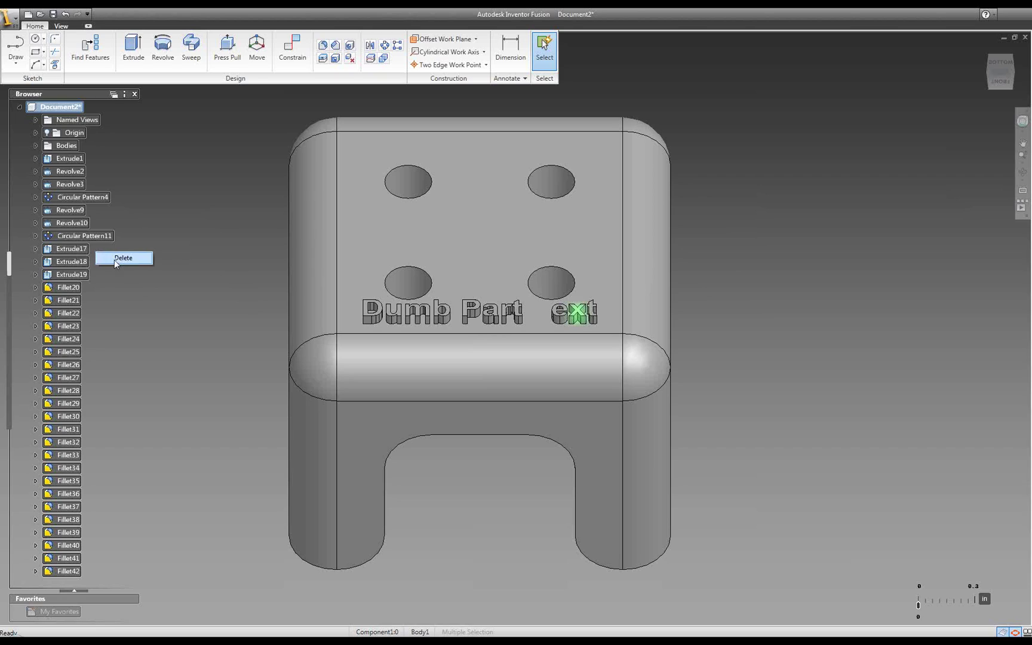
{"action": "left_click", "coordinate": [118, 258]}
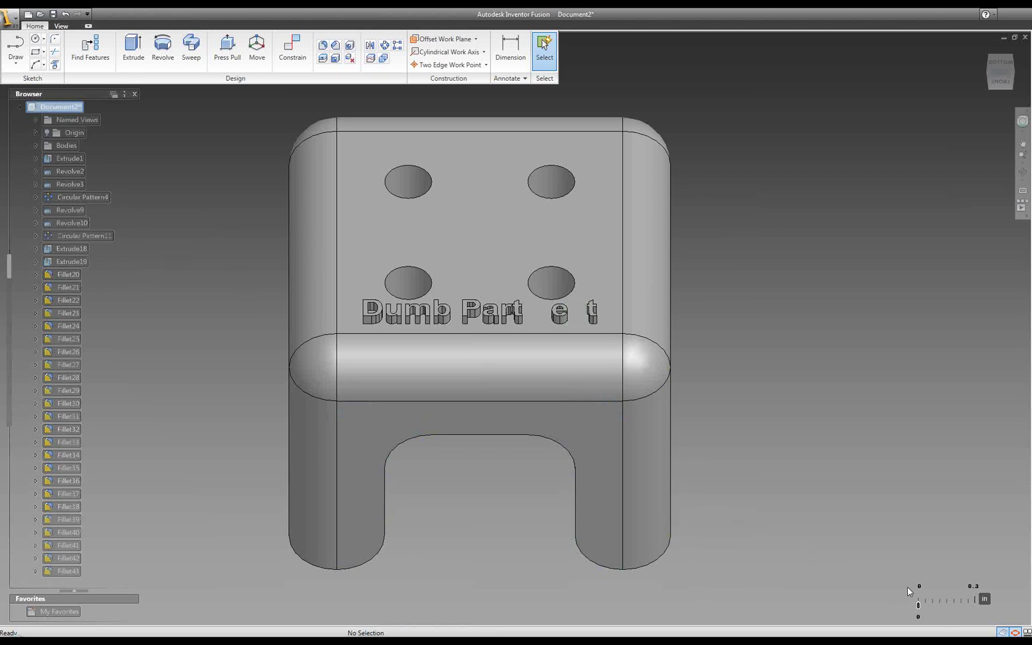
{"action": "left_click", "coordinate": [1027, 632]}
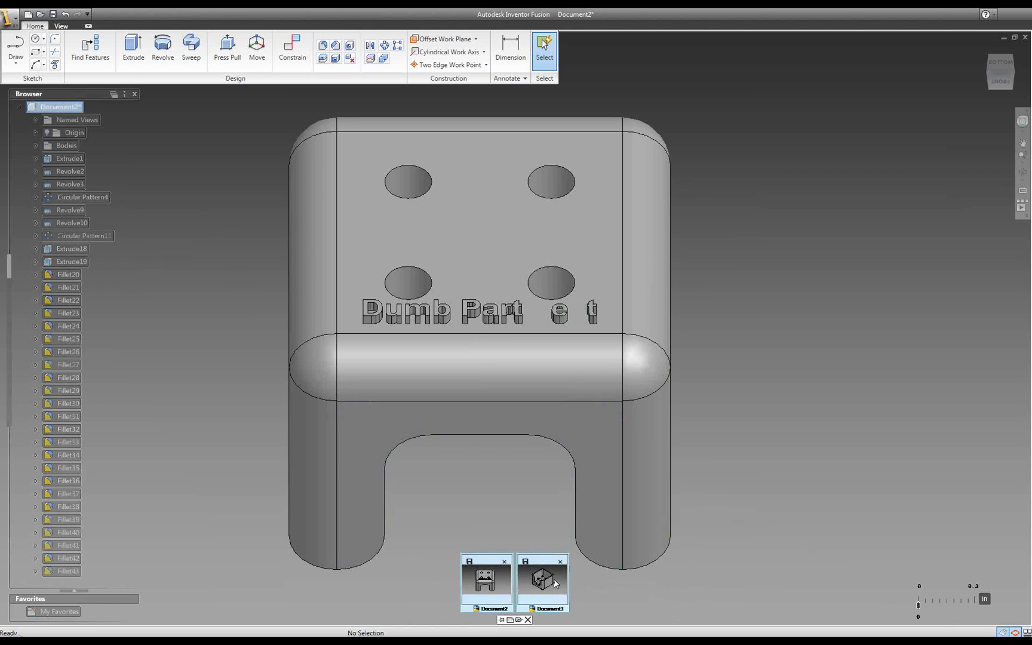
{"action": "left_click", "coordinate": [544, 580]}
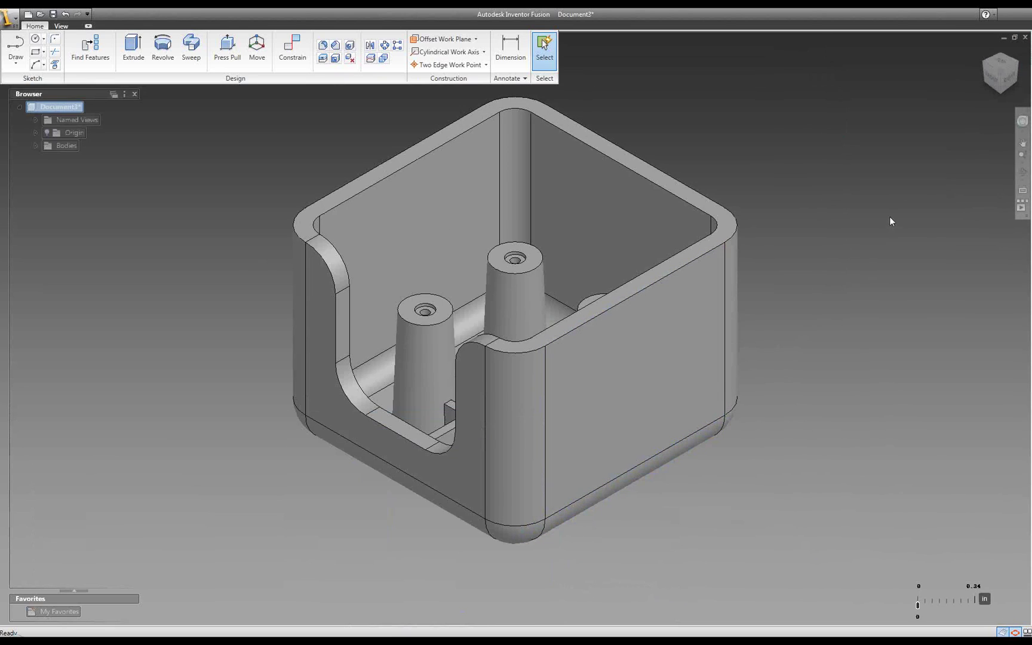
Step: Orbit the Document3 box to a top-down view of its four bosses and square pocket
{"action": "left_click", "coordinate": [995, 88]}
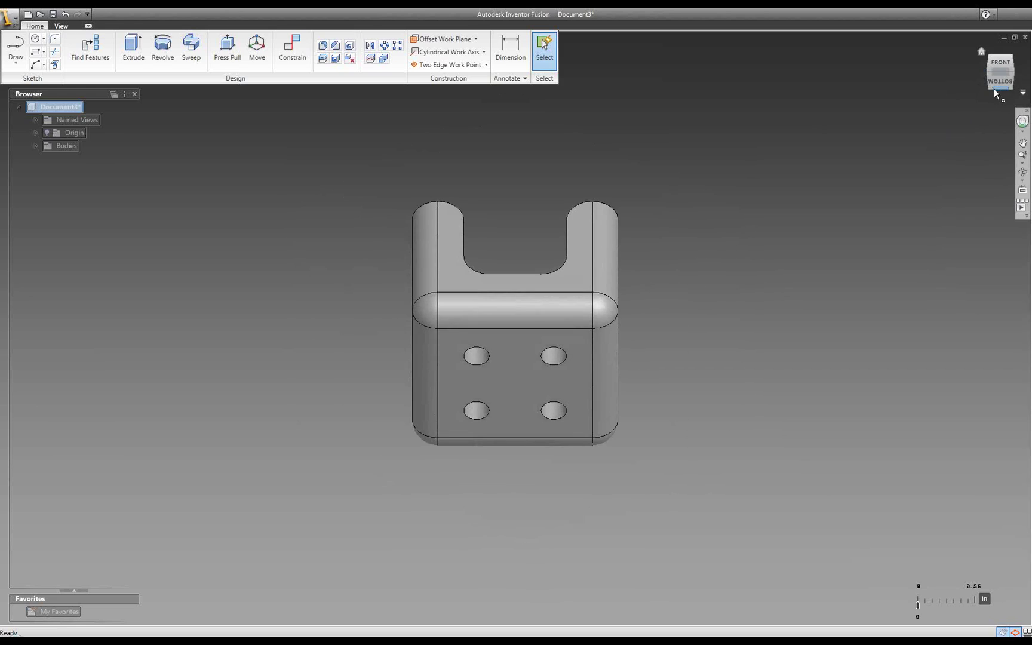
{"action": "left_click", "coordinate": [982, 51]}
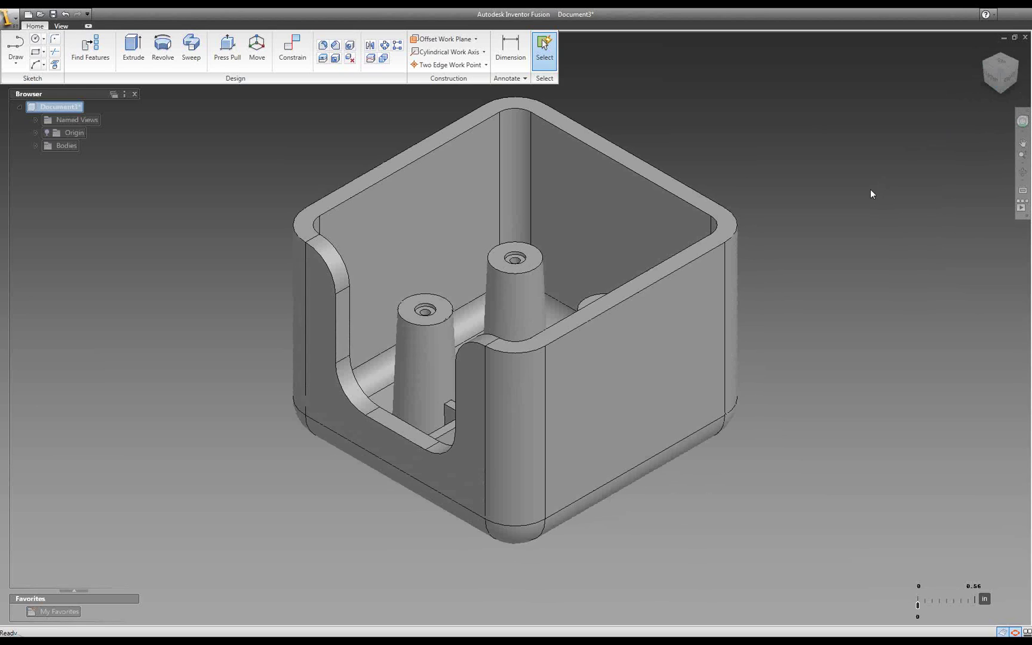
{"action": "key", "text": "F4"}
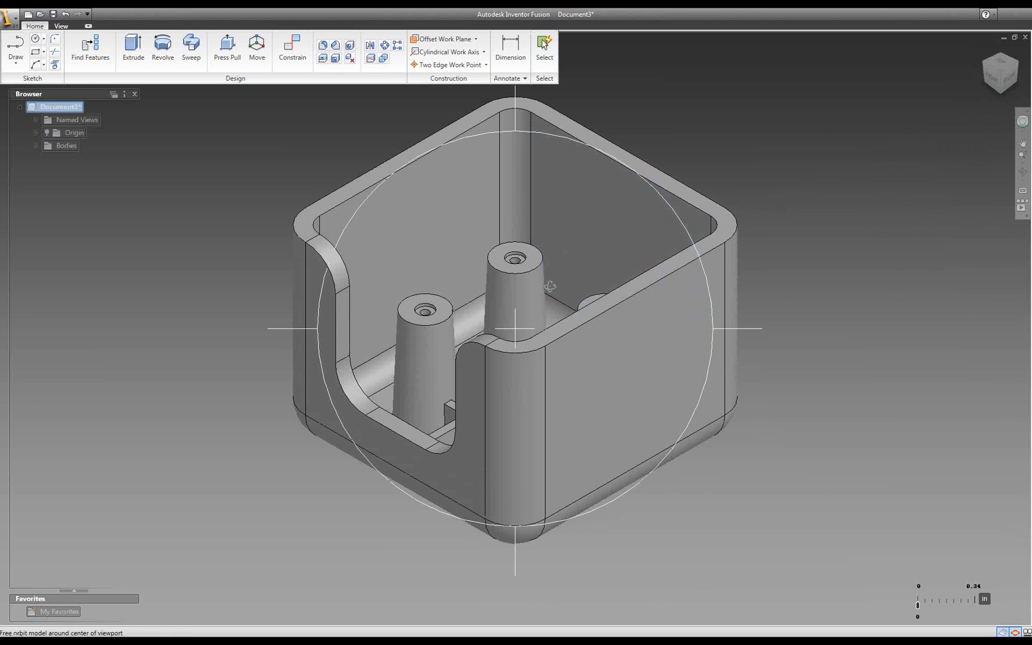
{"action": "left_click_drag", "start_coordinate": [548, 293], "coordinate": [544, 347]}
{"action": "left_click", "coordinate": [545, 45]}
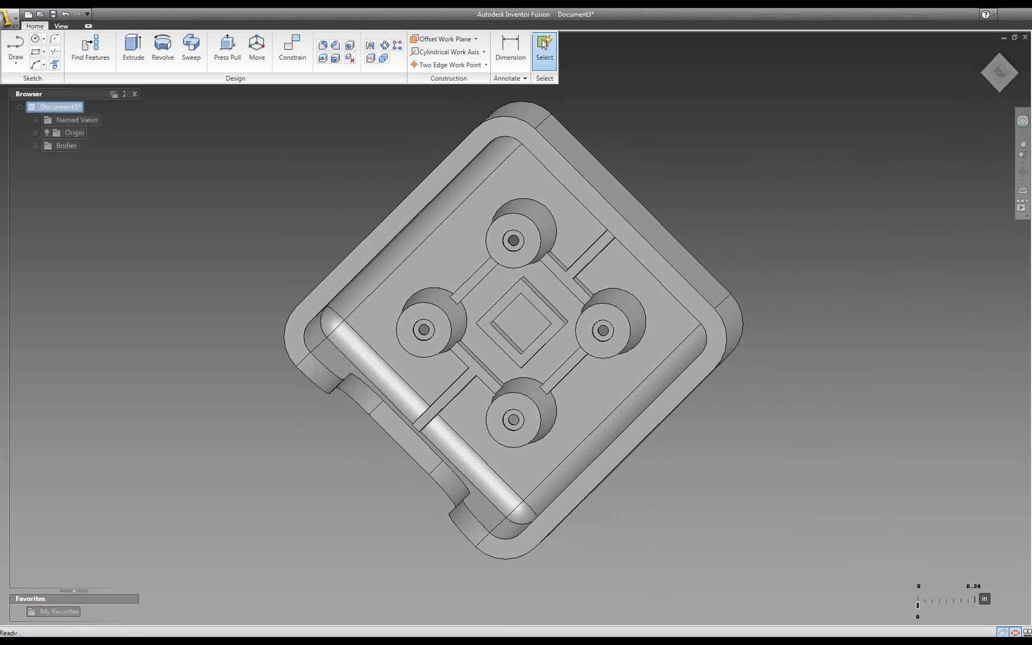